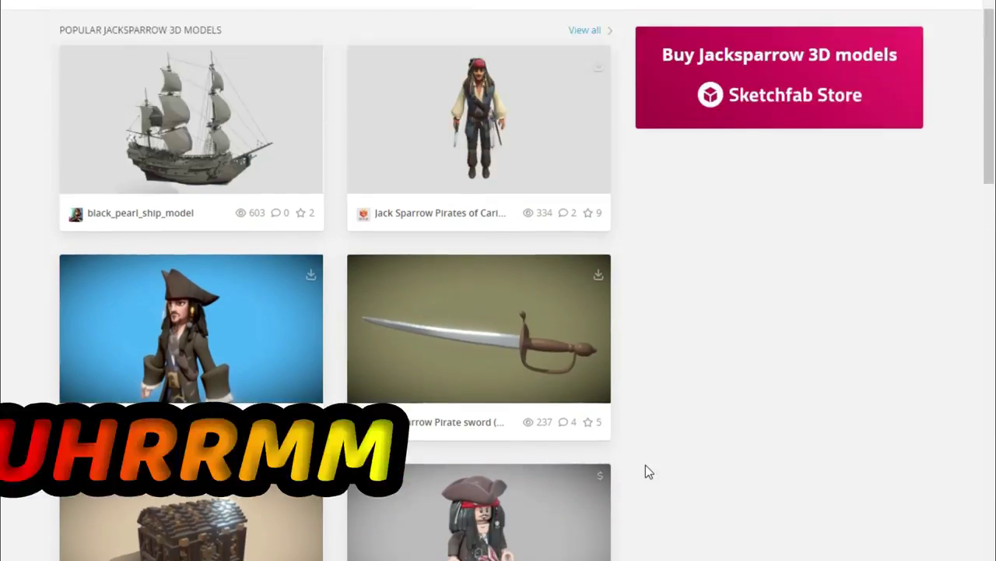
Open the free 'Jack Sparrow Pirates of Caribbean' model page from the popular Jack Sparrow models on Sketchfab
{"action": "left_click", "coordinate": [479, 124]}
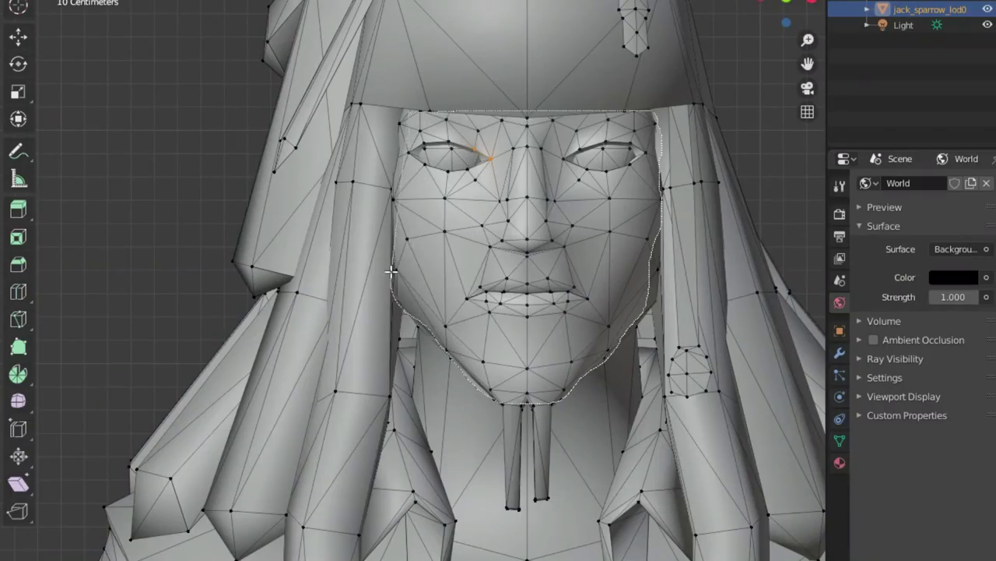
Delete the unwanted head geometry and choose the head's texture type
{"action": "key", "text": "x"}
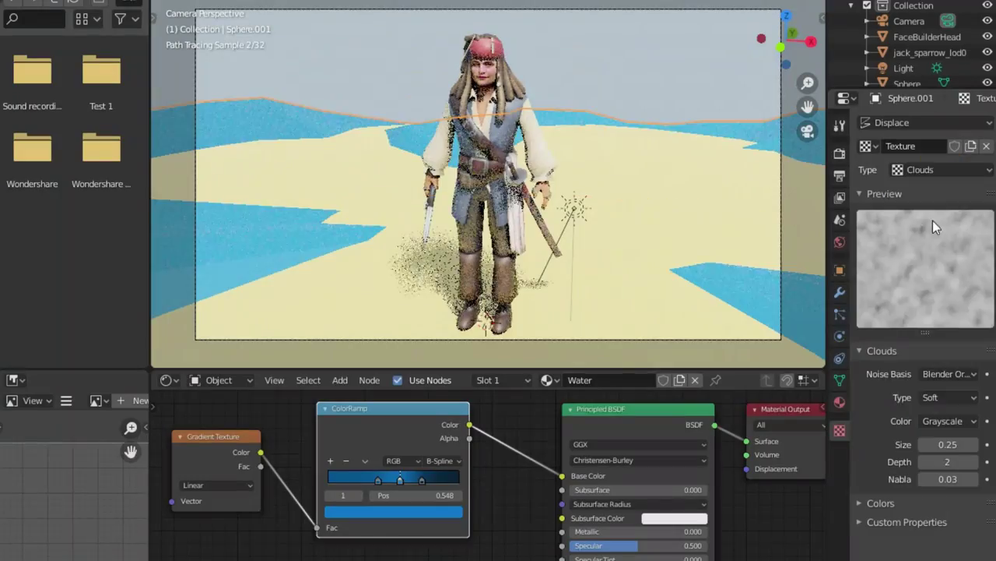
{"action": "left_click", "coordinate": [942, 169]}
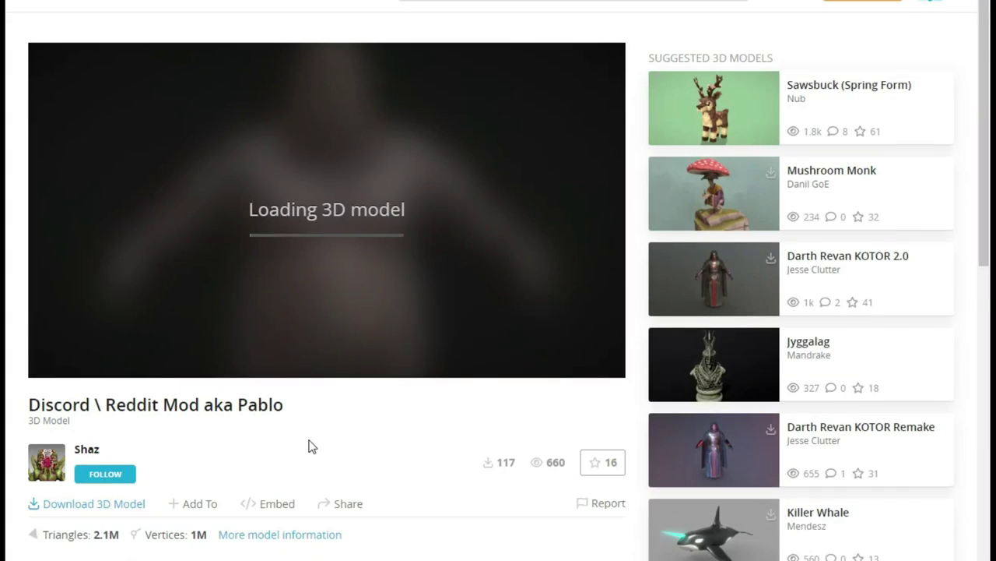
{"action": "scroll", "coordinate": [377, 339], "scroll_direction": "down", "scroll_amount": 1}
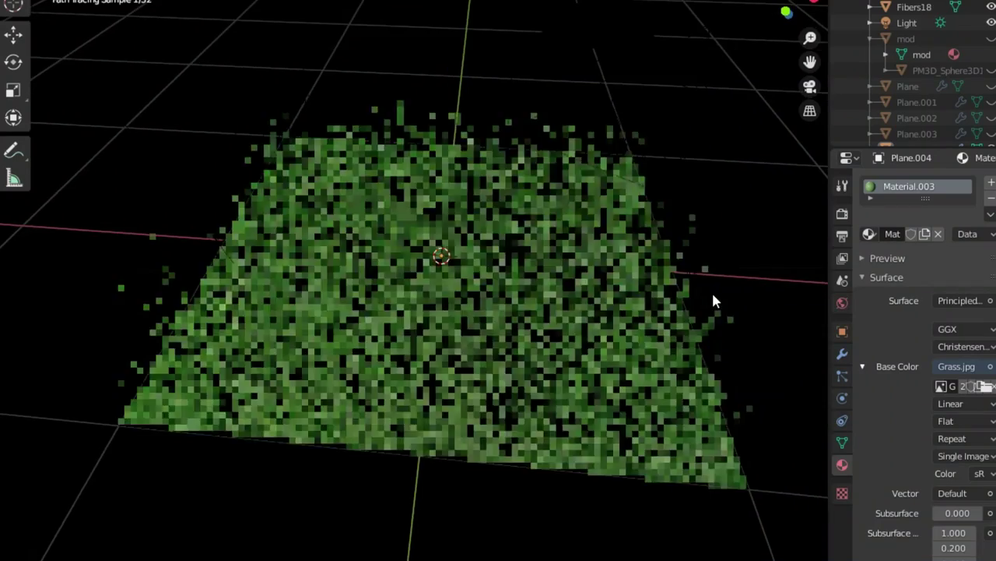
From top view, adjust the grass plane's hair particle physics settings
{"action": "key", "text": "KP_7"}
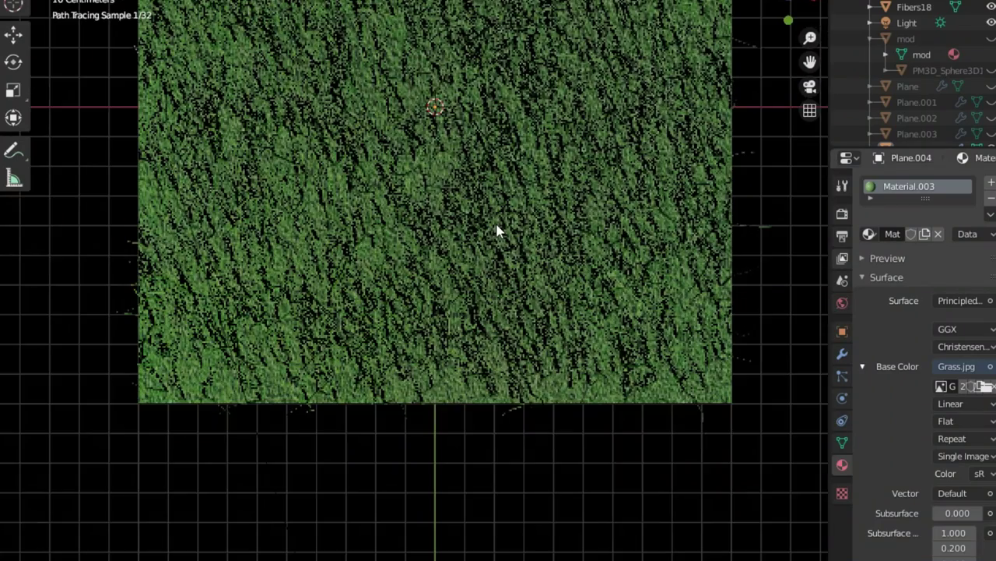
{"action": "scroll", "coordinate": [485, 233], "scroll_direction": "down", "scroll_amount": 4}
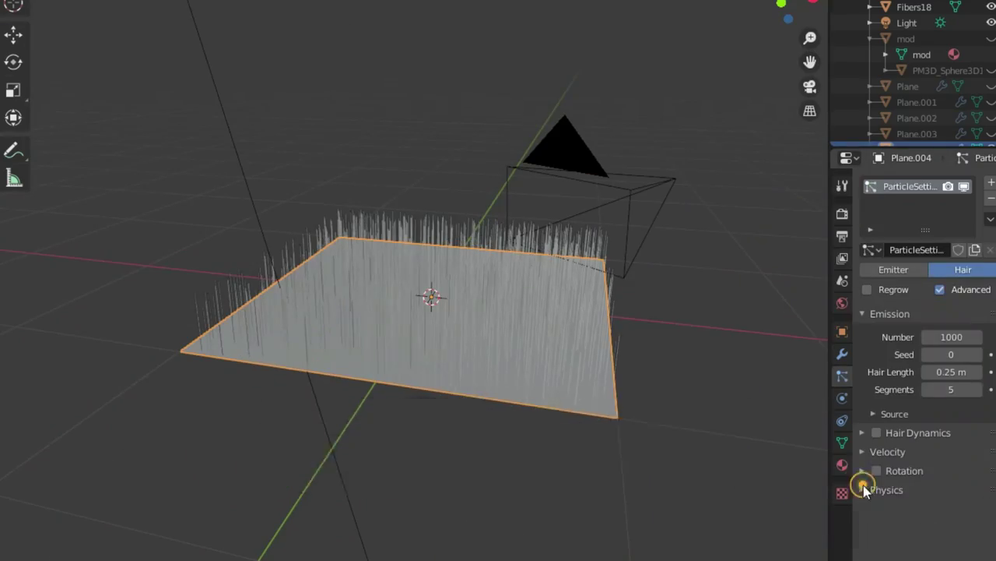
{"action": "left_click", "coordinate": [864, 478]}
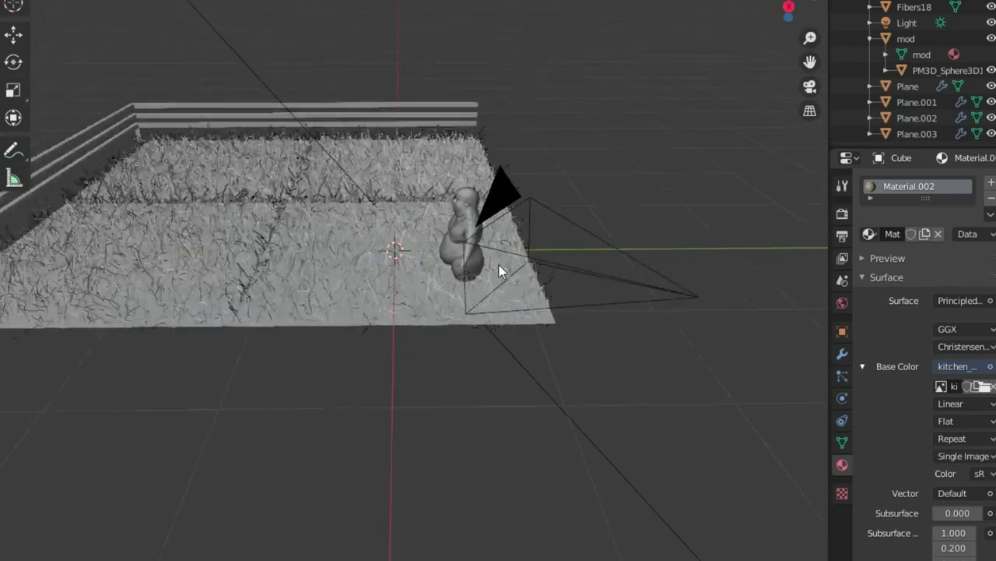
{"action": "scroll", "coordinate": [516, 220], "scroll_direction": "up", "scroll_amount": 3}
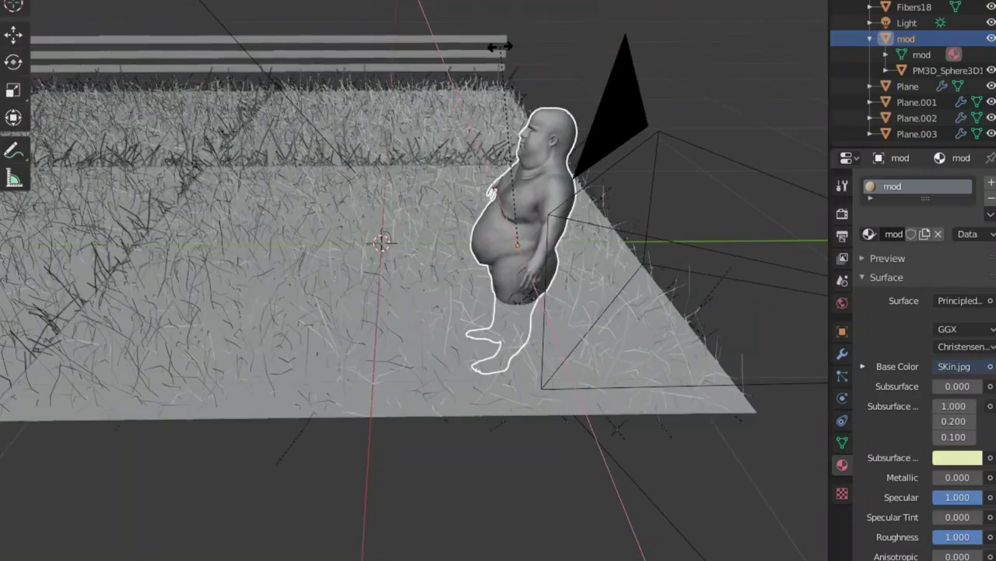
View the grass and mod figure through the camera and set depth of field focused on mod
{"action": "middle_click_drag", "start_coordinate": [502, 66], "coordinate": [646, 55]}
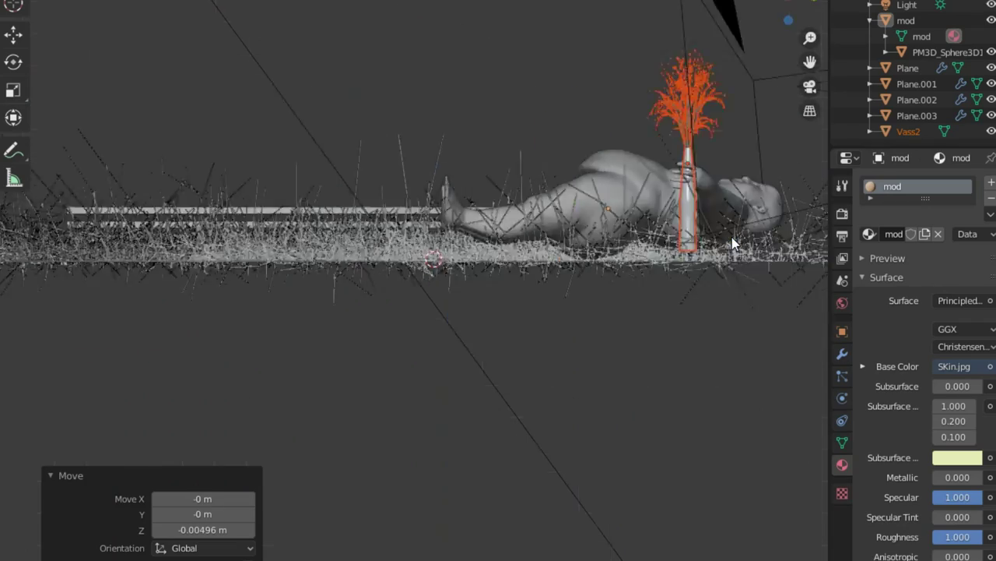
{"action": "key", "text": "KP_0"}
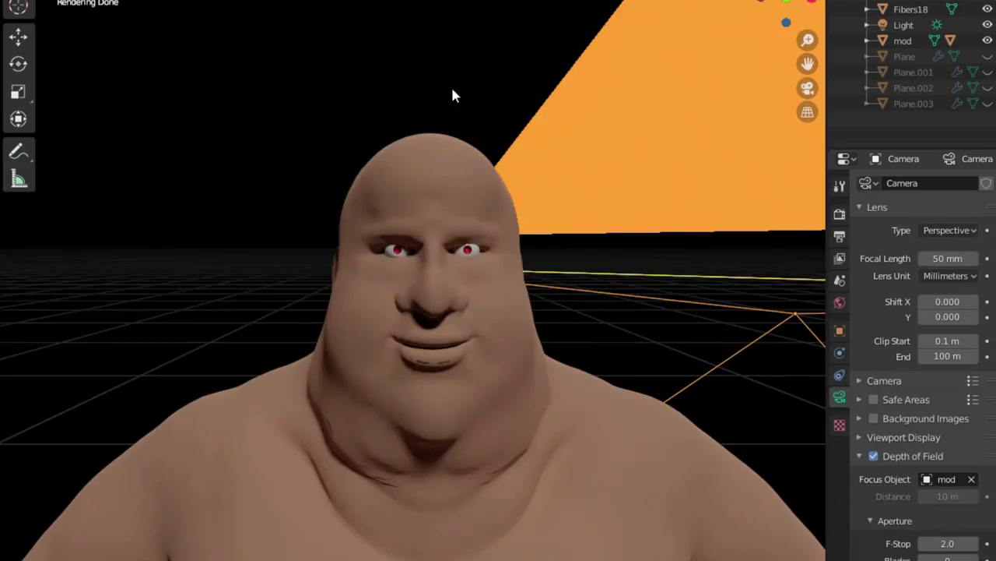
{"action": "scroll", "coordinate": [490, 218], "scroll_direction": "down", "scroll_amount": 5}
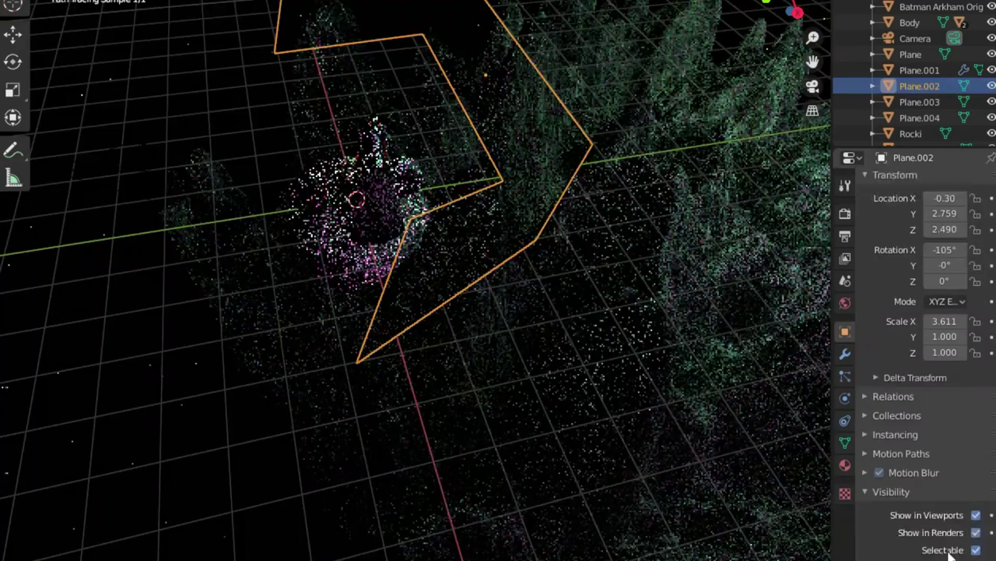
Scroll the settings while building the spiky displaced terrain around the figure
{"action": "scroll", "coordinate": [927, 389], "scroll_direction": "down", "scroll_amount": 5}
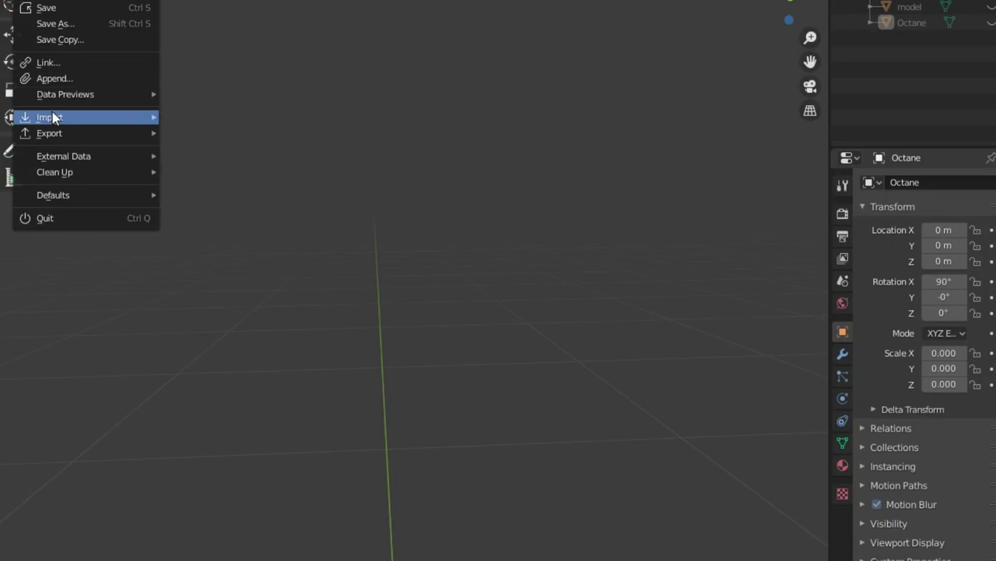
Import the Iron Man suit model and delete its selected leg geometry
{"action": "left_click", "coordinate": [252, 207]}
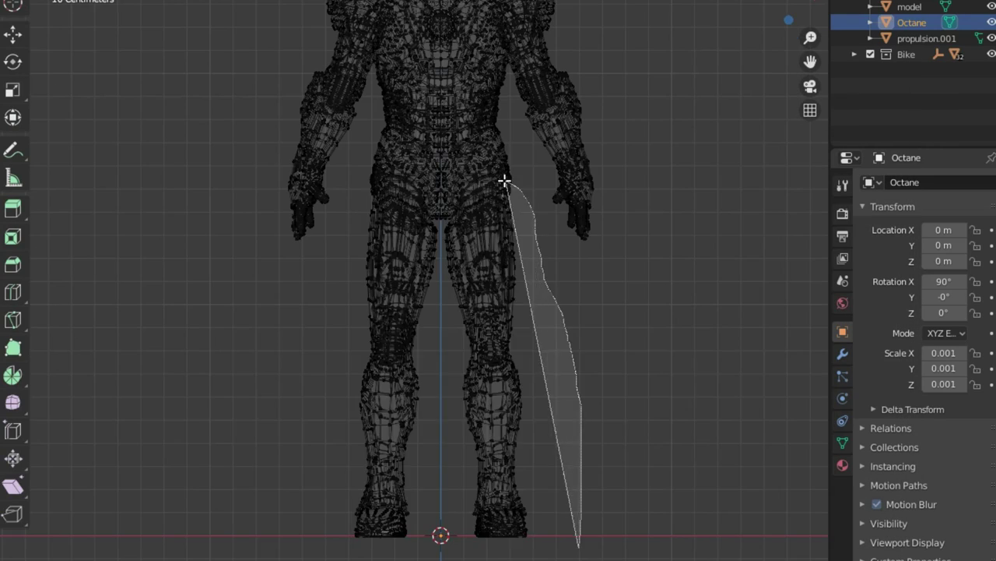
{"action": "left_click_drag", "start_coordinate": [508, 184], "coordinate": [478, 291]}
{"action": "key", "text": "x"}
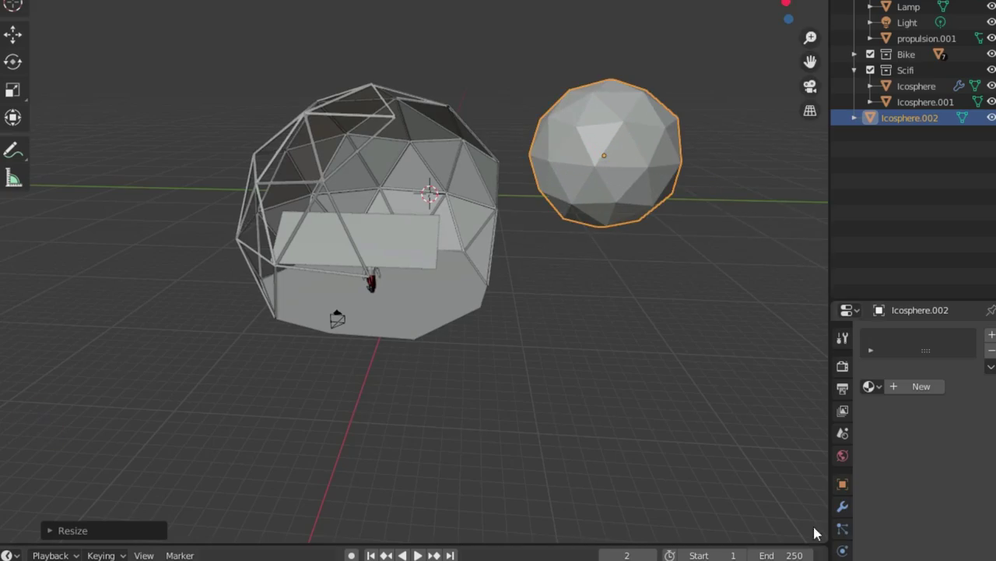
Add a Wireframe modifier to Icosphere.002 and delete the extra icosphere
{"action": "left_click", "coordinate": [940, 343]}
{"action": "left_click", "coordinate": [701, 312]}
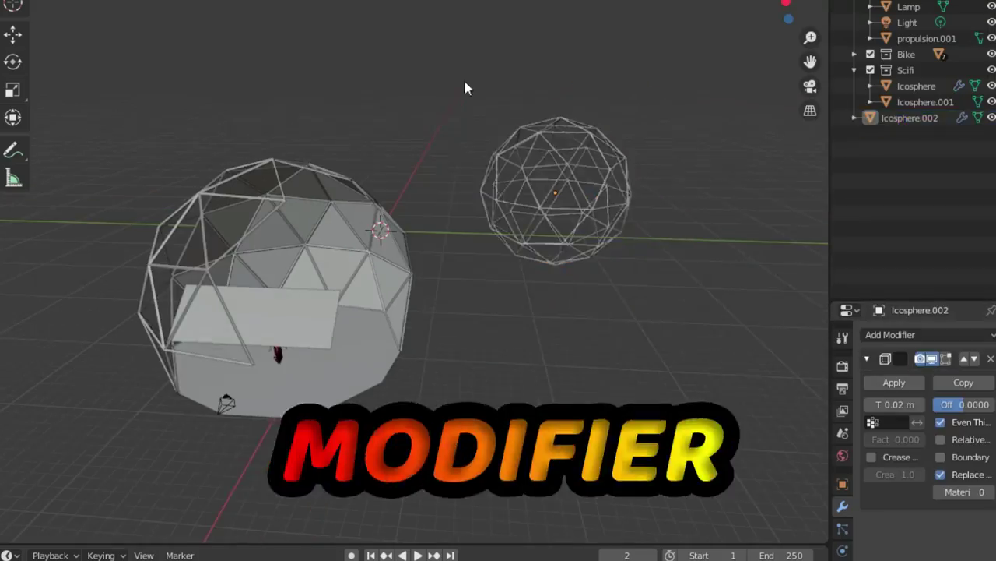
{"action": "key", "text": "Delete"}
{"action": "scroll", "coordinate": [359, 360], "scroll_direction": "up", "scroll_amount": 5}
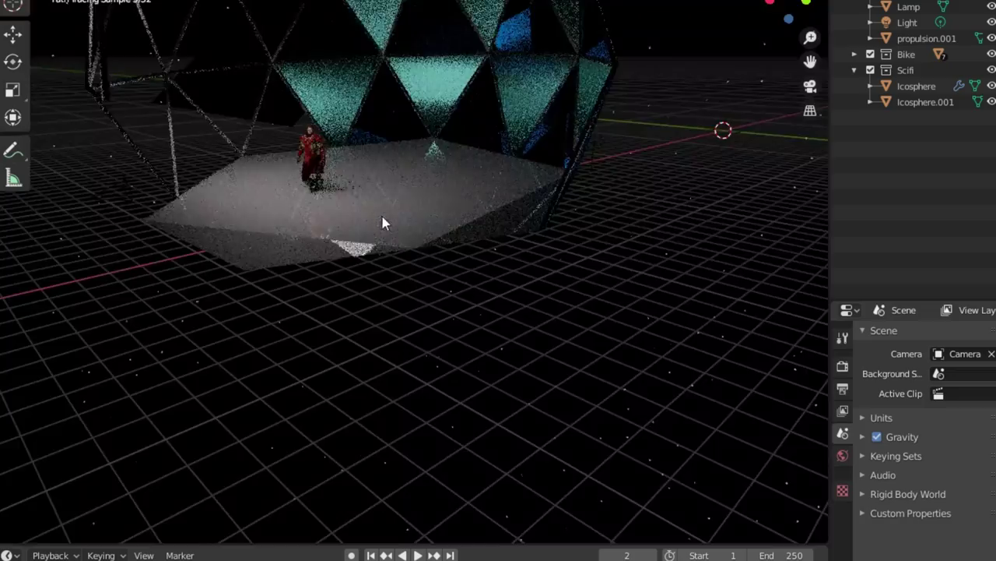
{"action": "scroll", "coordinate": [384, 223], "scroll_direction": "up", "scroll_amount": 5}
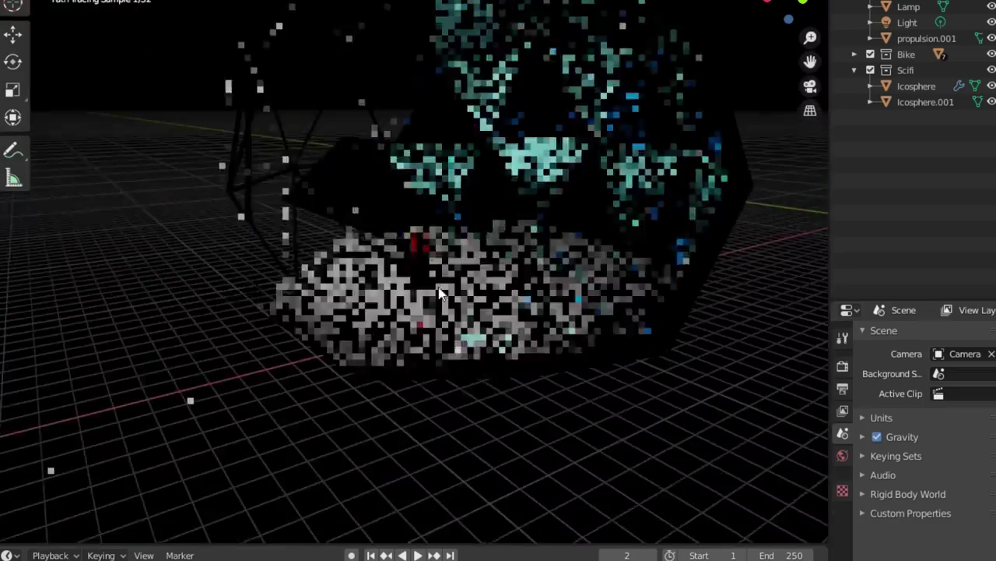
{"action": "scroll", "coordinate": [383, 155], "scroll_direction": "up", "scroll_amount": 5}
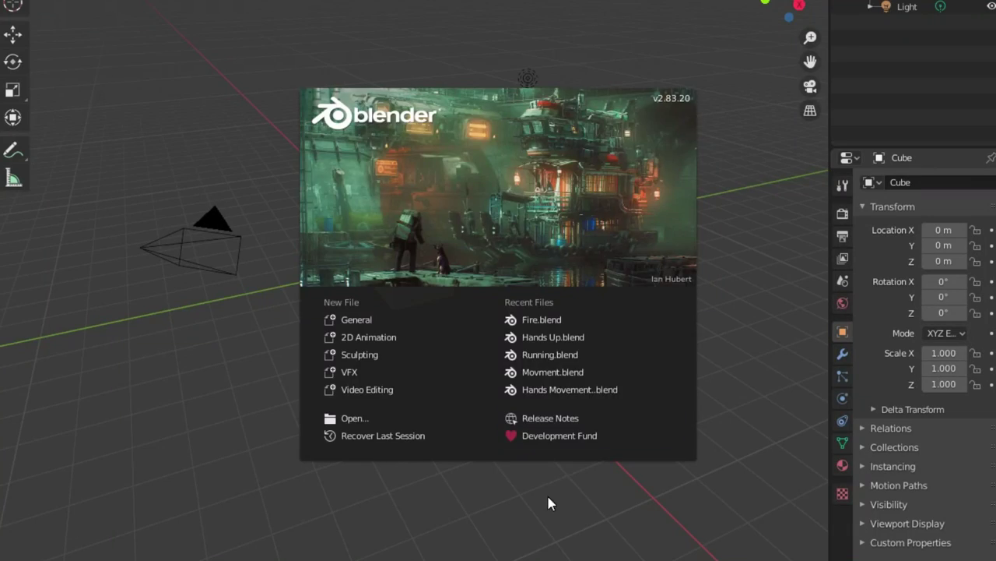
Select the Male figure, view it from the front, and delete the selected vertices
{"action": "left_click", "coordinate": [548, 503]}
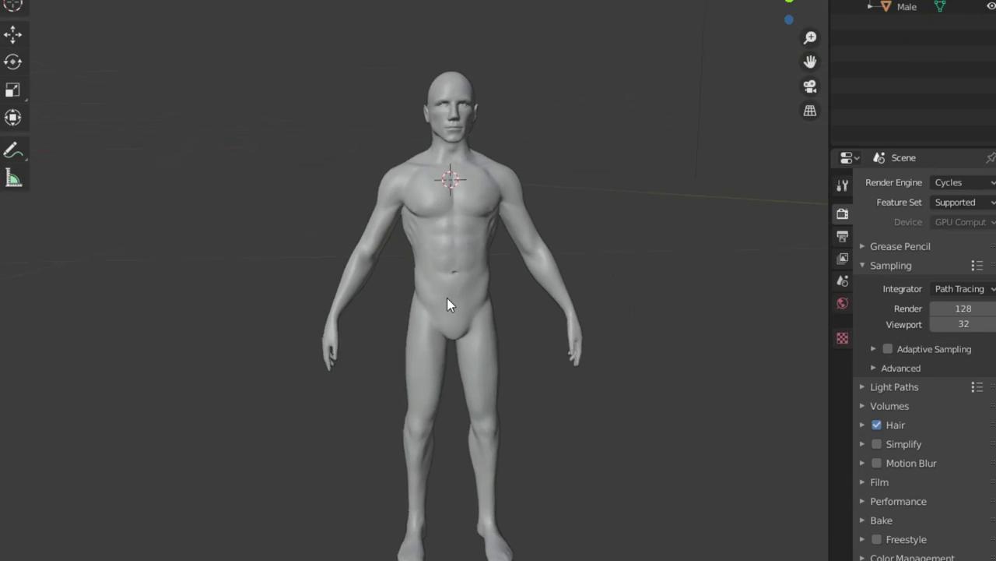
{"action": "left_click", "coordinate": [447, 299]}
{"action": "key", "text": "KP_1"}
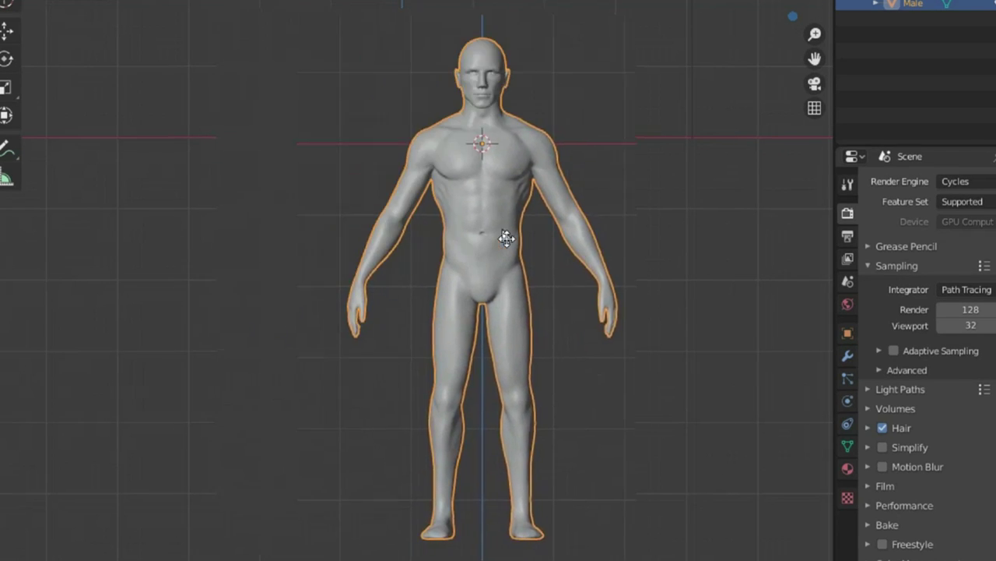
{"action": "left_click", "coordinate": [417, 317]}
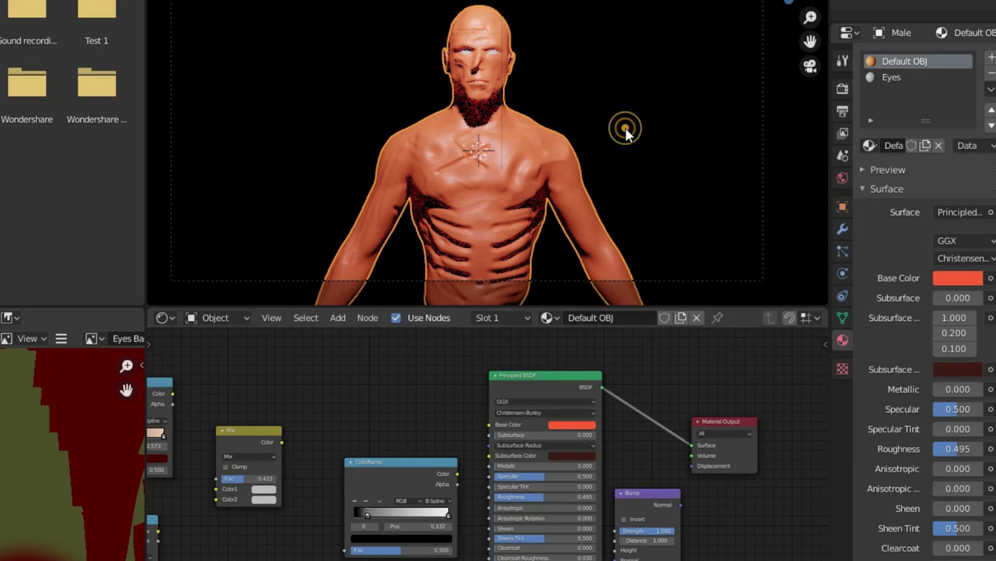
Link the Mix node's Color output to the Principled BSDF Base Color, then bring the Noise Texture into view
{"action": "left_click_drag", "start_coordinate": [473, 446], "coordinate": [489, 425]}
{"action": "middle_click_drag", "start_coordinate": [223, 401], "coordinate": [348, 396]}
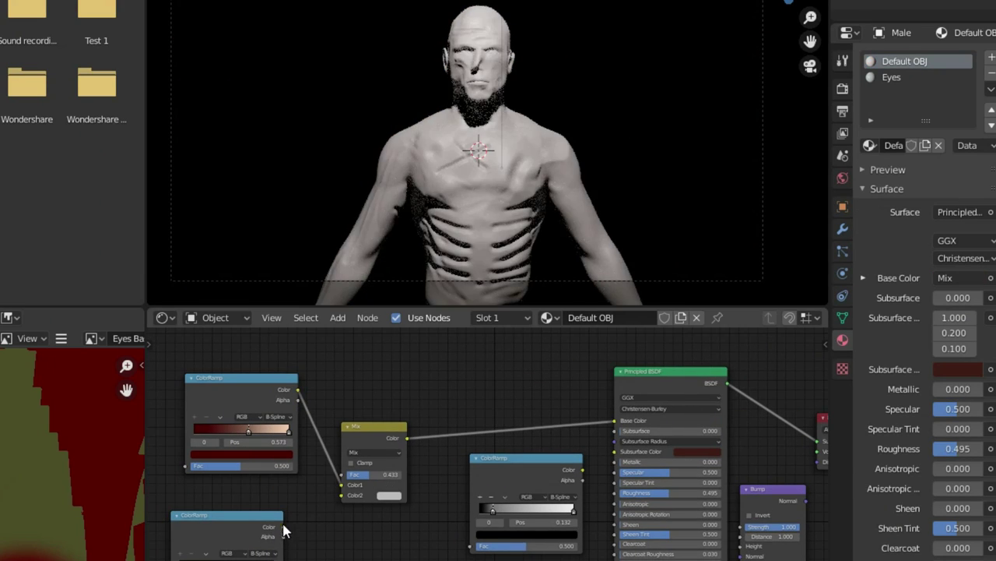
{"action": "middle_click_drag", "start_coordinate": [169, 462], "coordinate": [369, 481]}
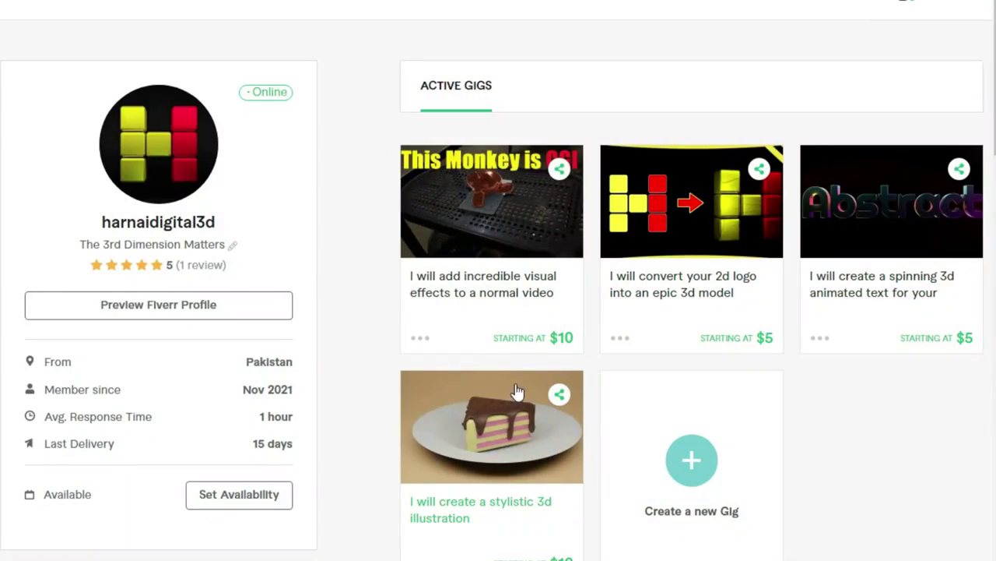
Open the stylistic 3d illustration gig and advance its gallery to the third image
{"action": "left_click", "coordinate": [467, 507]}
{"action": "left_click", "coordinate": [559, 289]}
{"action": "left_click", "coordinate": [559, 289]}
{"action": "left_click", "coordinate": [559, 290]}
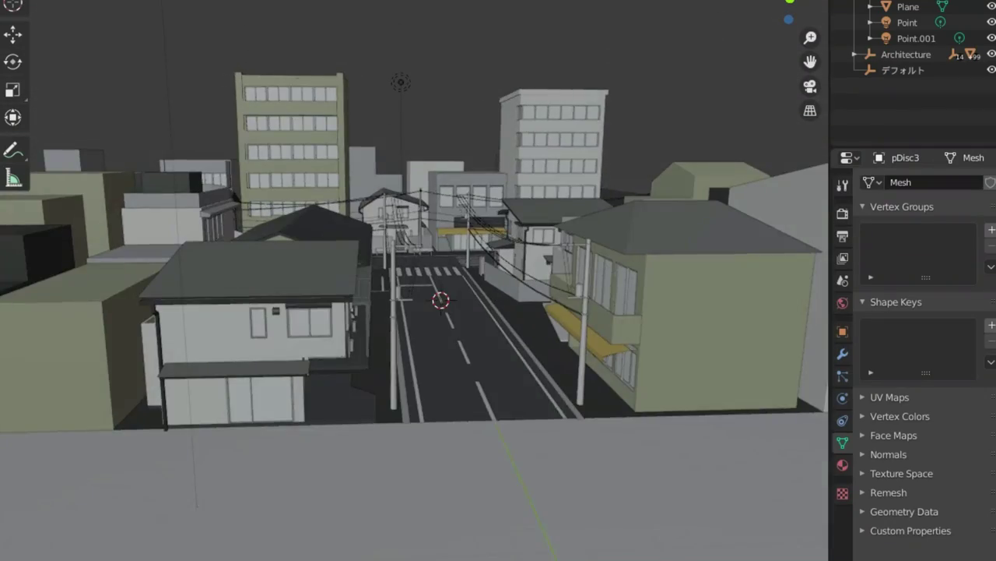
Preview the city street in Rendered shading and check the posed child armature from several angles
{"action": "key", "text": "z"}
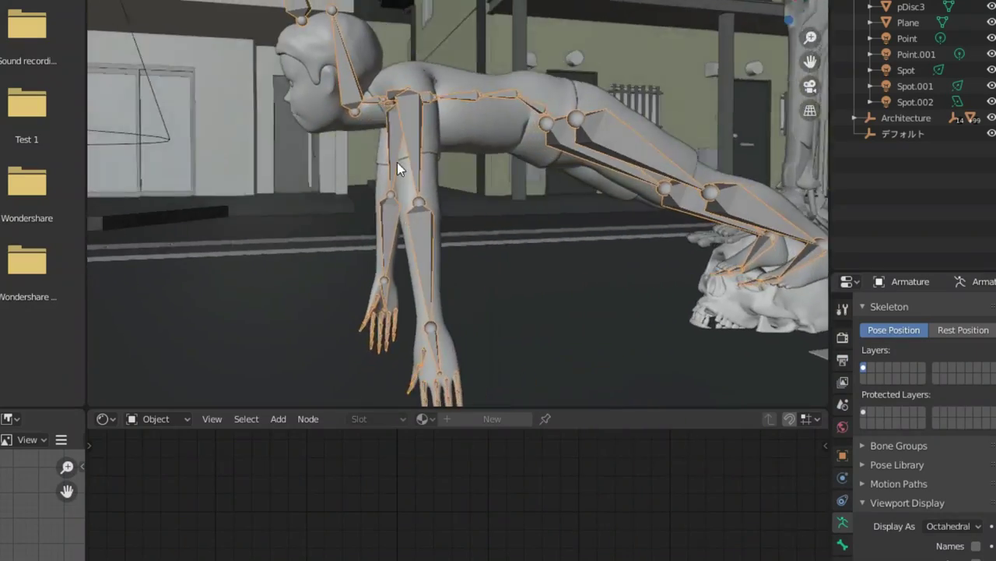
{"action": "middle_click_drag", "start_coordinate": [397, 162], "coordinate": [771, 281]}
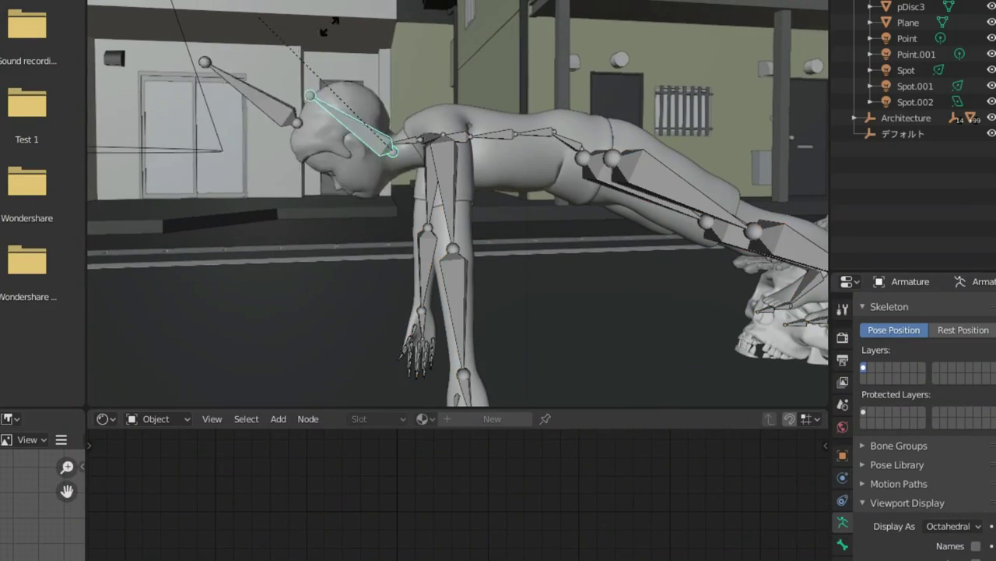
{"action": "middle_click_drag", "start_coordinate": [330, 27], "coordinate": [405, 63]}
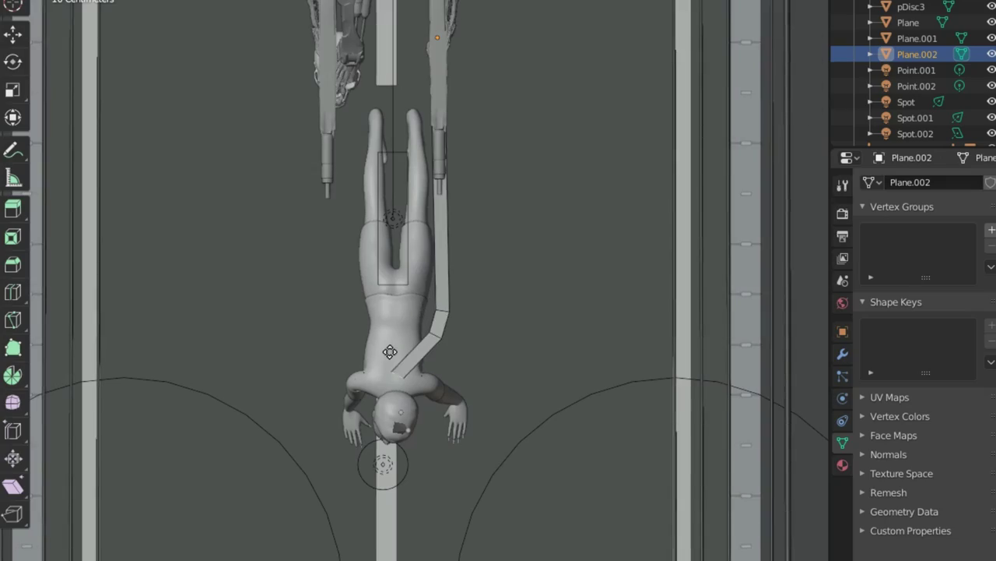